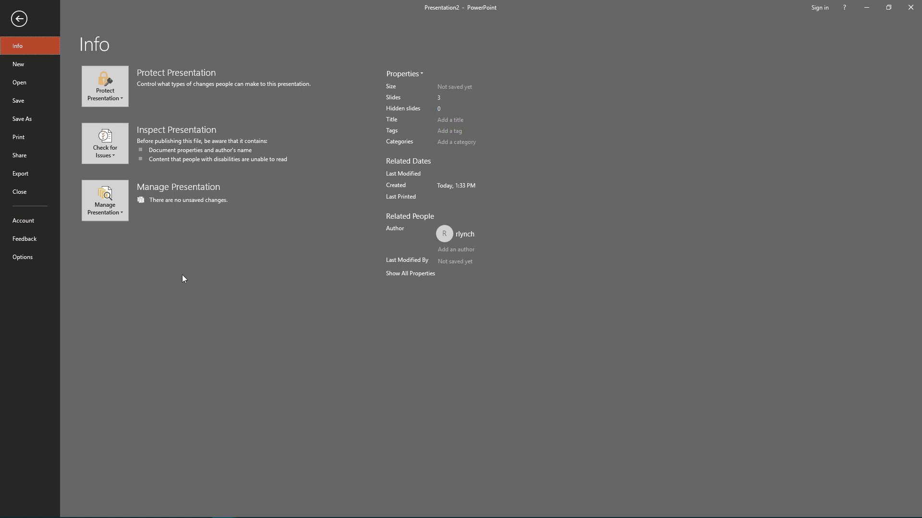
{"action": "left_click", "coordinate": [22, 226]}
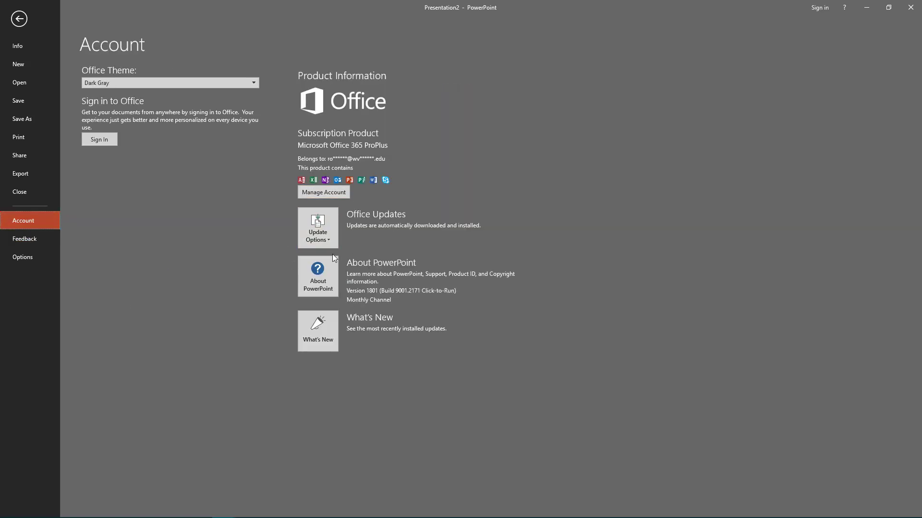
{"action": "left_click", "coordinate": [18, 15]}
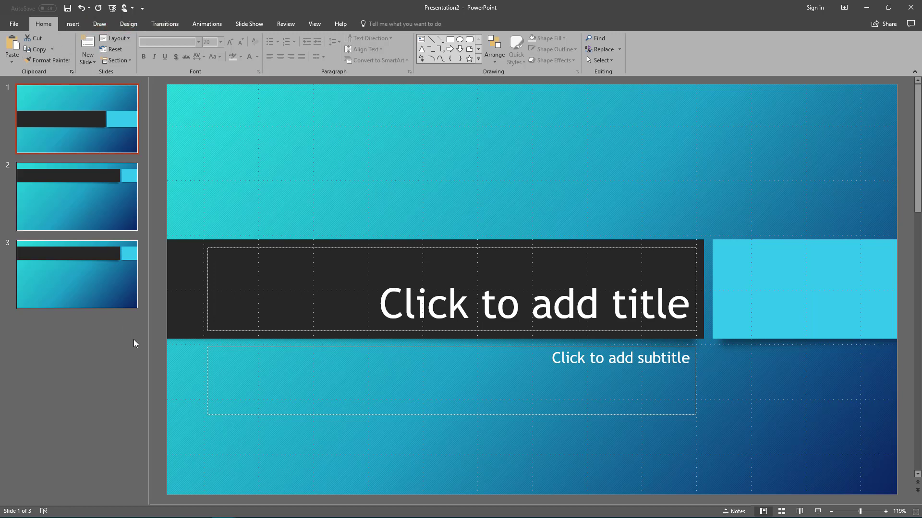
{"action": "left_click", "coordinate": [73, 24]}
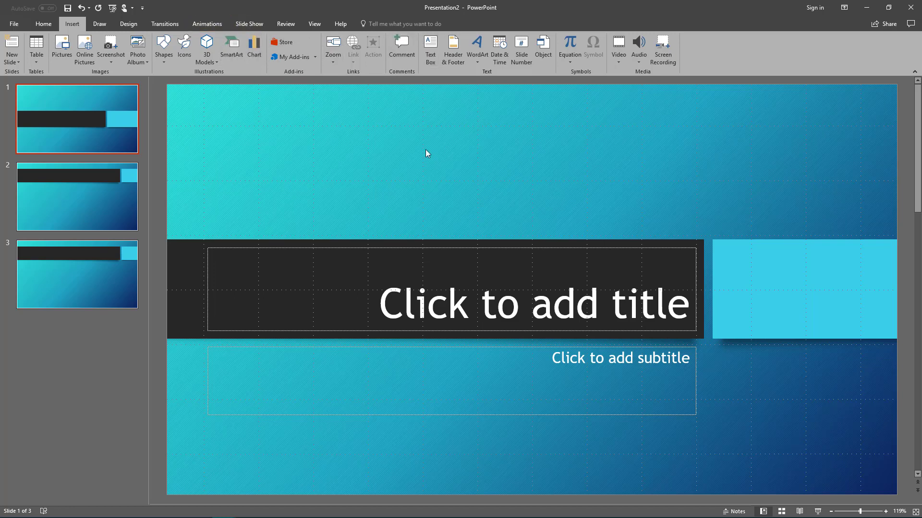
{"action": "left_click", "coordinate": [95, 26]}
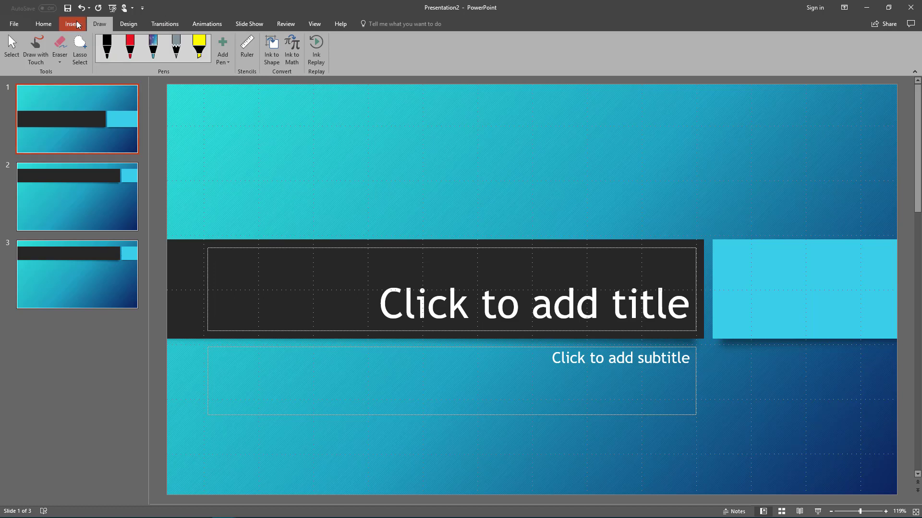
Step: Apply the orange theme with the scalloped badge to the presentation and switch it to the green variant
{"action": "left_click", "coordinate": [128, 24]}
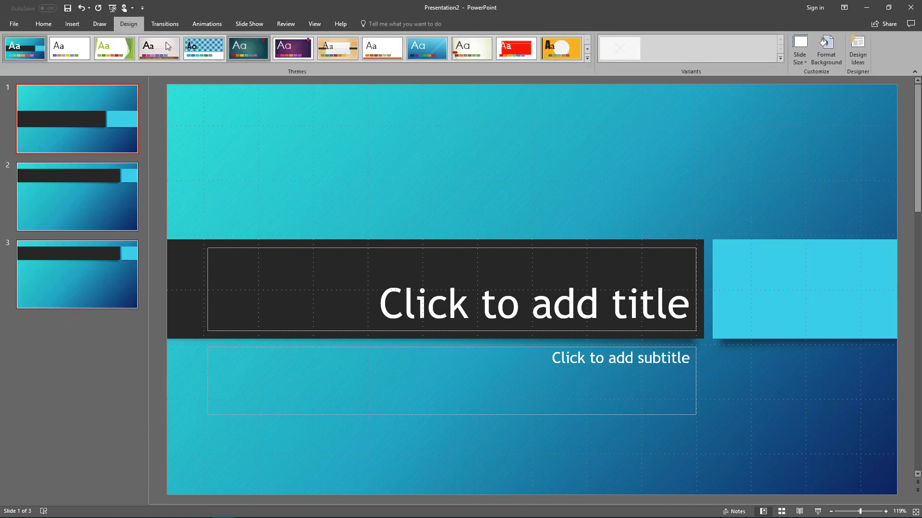
{"action": "left_click", "coordinate": [568, 51]}
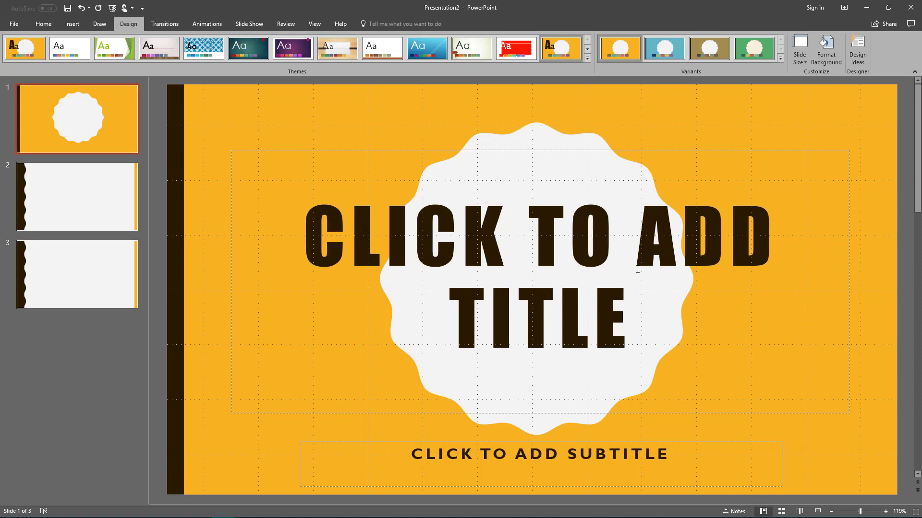
{"action": "left_click", "coordinate": [676, 54]}
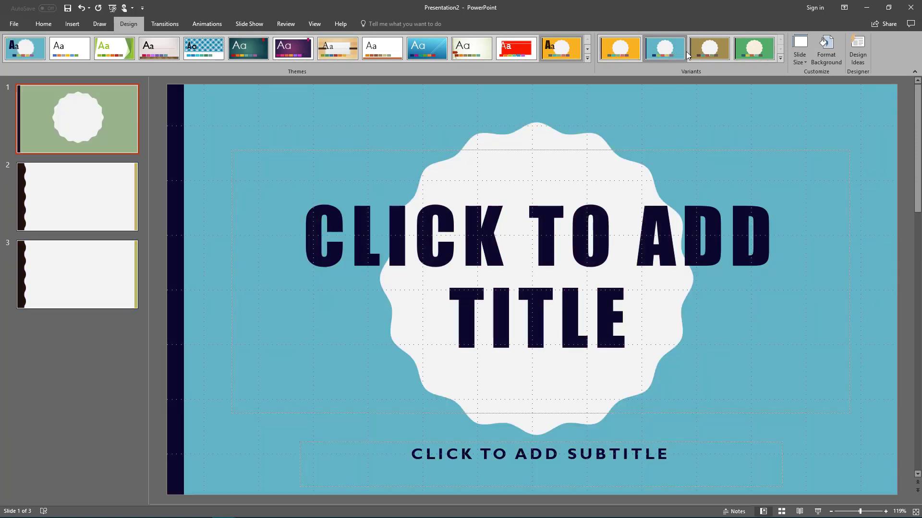
{"action": "left_click", "coordinate": [703, 50]}
{"action": "left_click", "coordinate": [753, 48]}
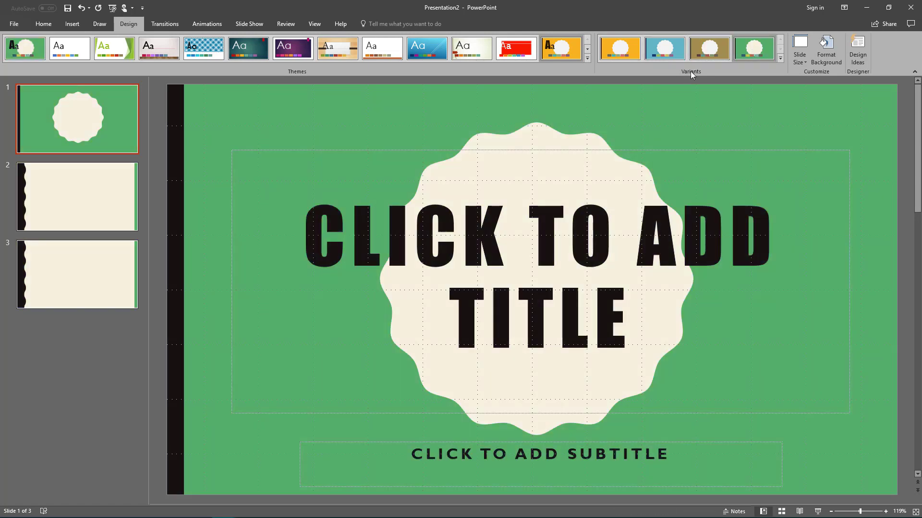
{"action": "left_click", "coordinate": [806, 63]}
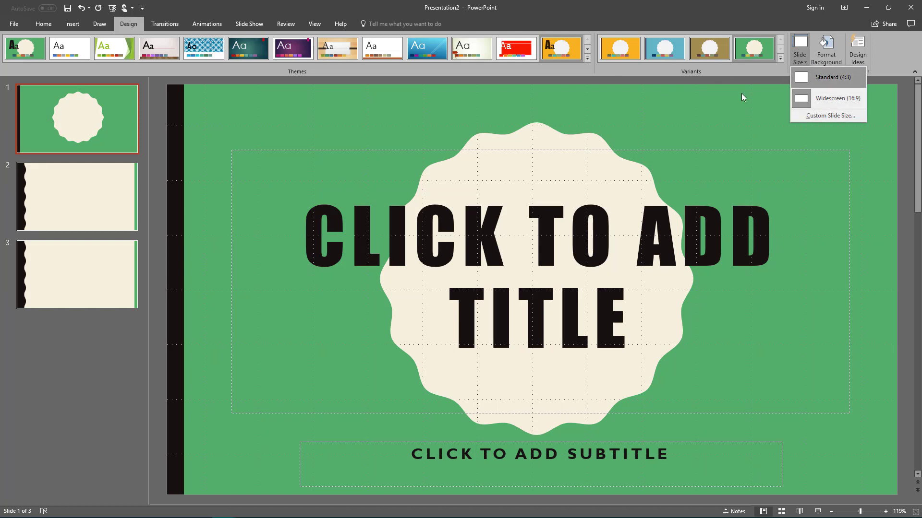
{"action": "left_click", "coordinate": [691, 123]}
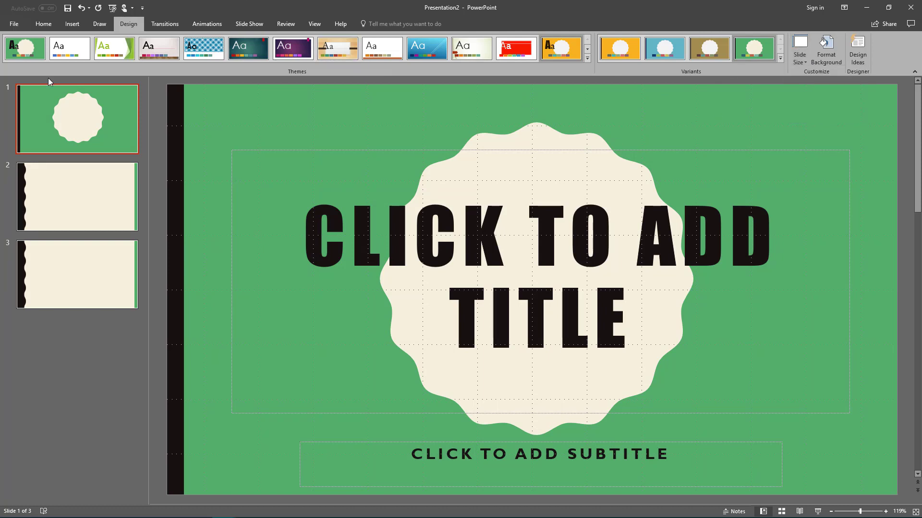
Step: Try the Fade, Wipe, Split and Cut transitions on slide 1 and settle on Reveal
{"action": "left_click", "coordinate": [170, 23]}
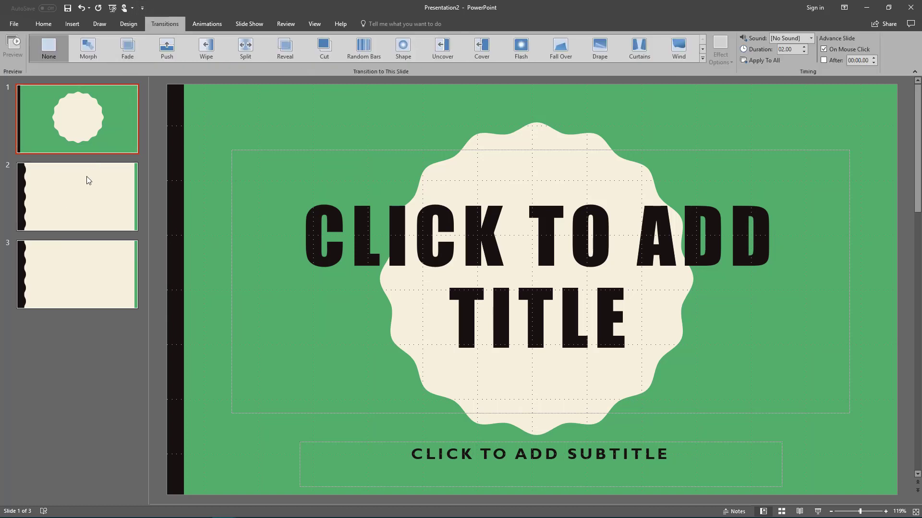
{"action": "left_click", "coordinate": [130, 51]}
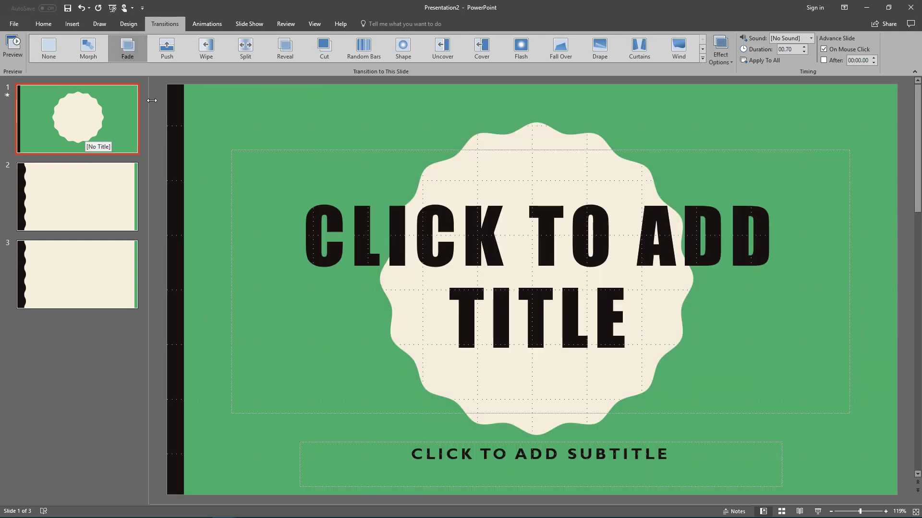
{"action": "left_click", "coordinate": [210, 47]}
{"action": "left_click", "coordinate": [245, 48]}
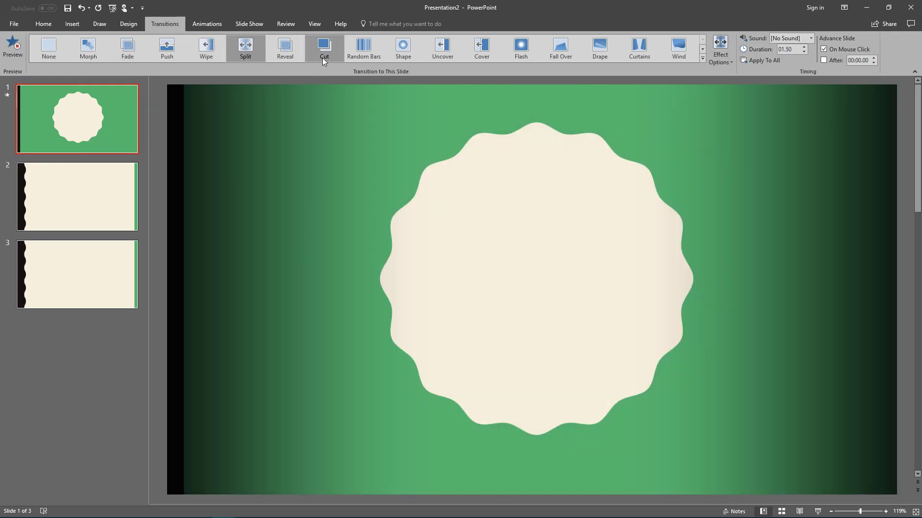
{"action": "left_click", "coordinate": [324, 52]}
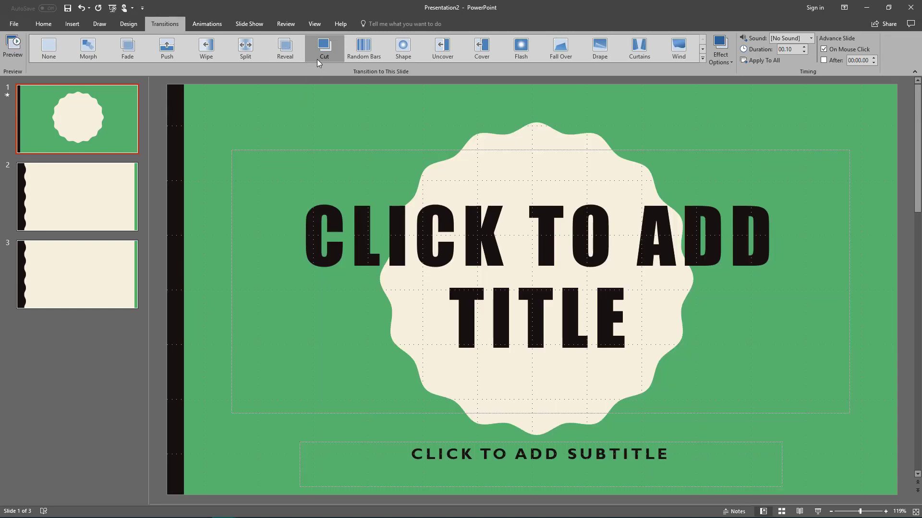
{"action": "left_click", "coordinate": [286, 53]}
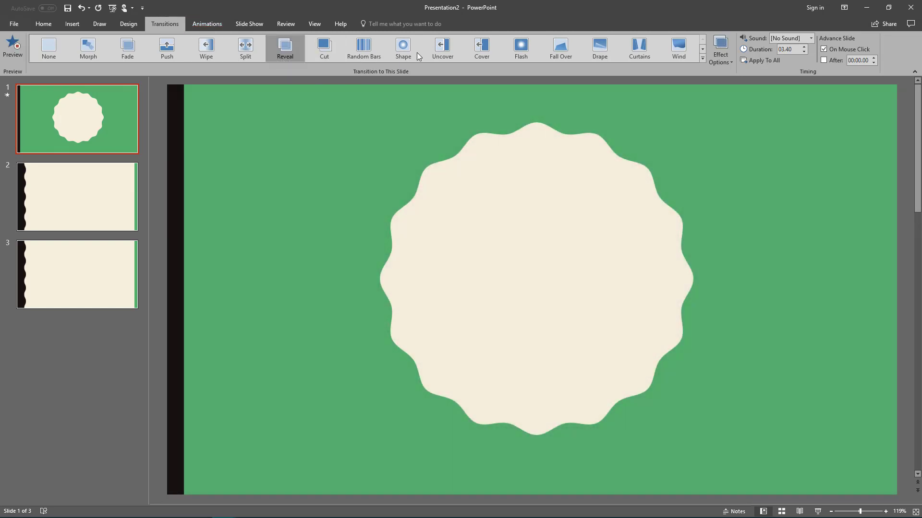
Step: Apply the Uncover transition to slide 2 and the Flash transition to slide 3
{"action": "left_click", "coordinate": [114, 194]}
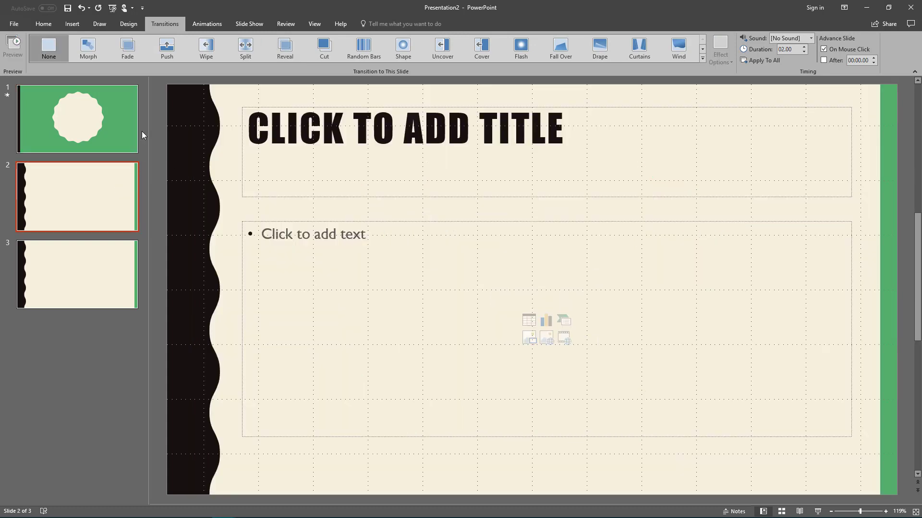
{"action": "left_click", "coordinate": [429, 49]}
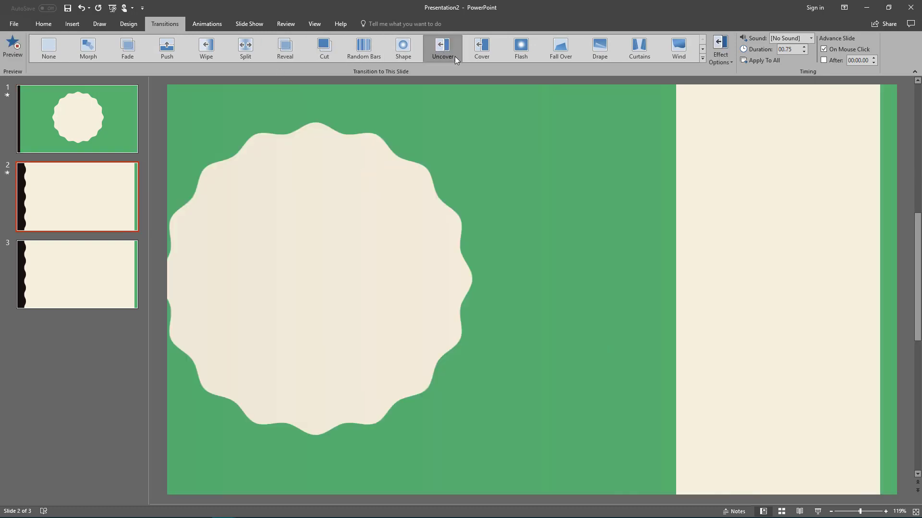
{"action": "left_click", "coordinate": [111, 267]}
{"action": "left_click", "coordinate": [520, 48]}
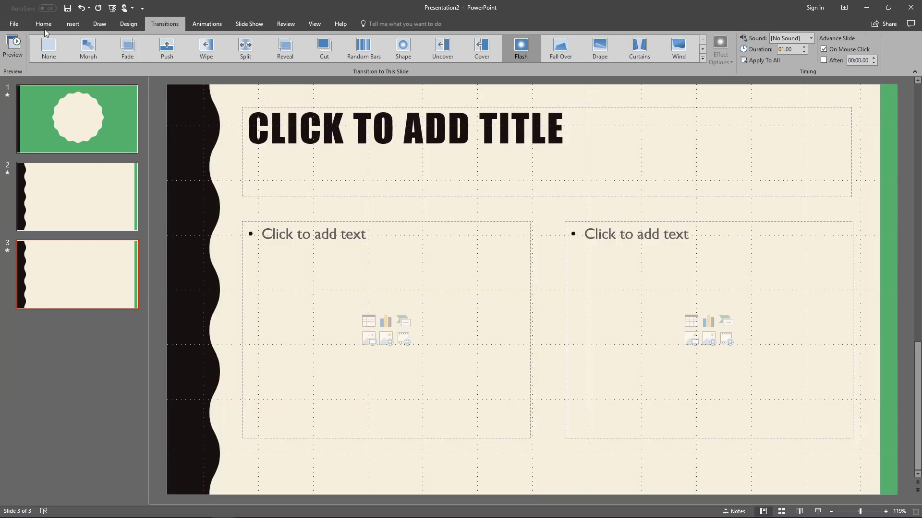
Step: Add a new slide after slide 3 and return to slide 1
{"action": "left_click", "coordinate": [44, 25]}
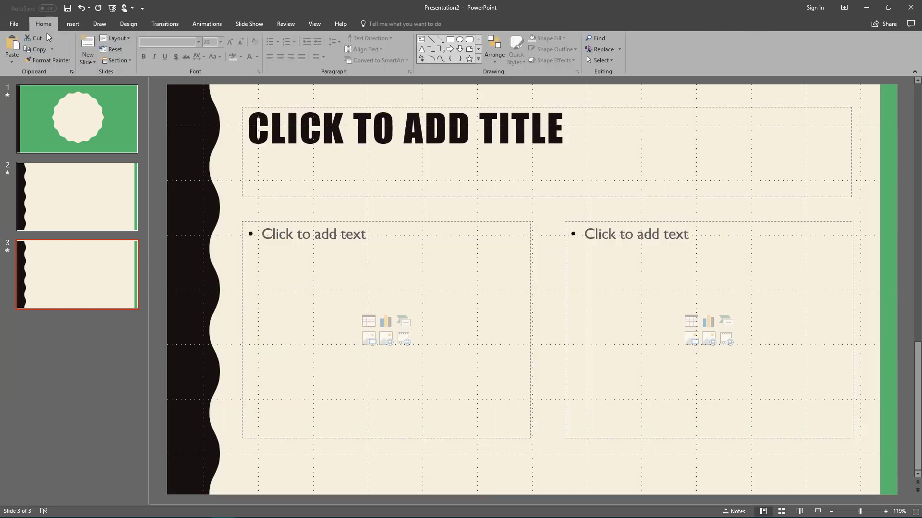
{"action": "left_click", "coordinate": [87, 46]}
{"action": "left_click", "coordinate": [131, 125]}
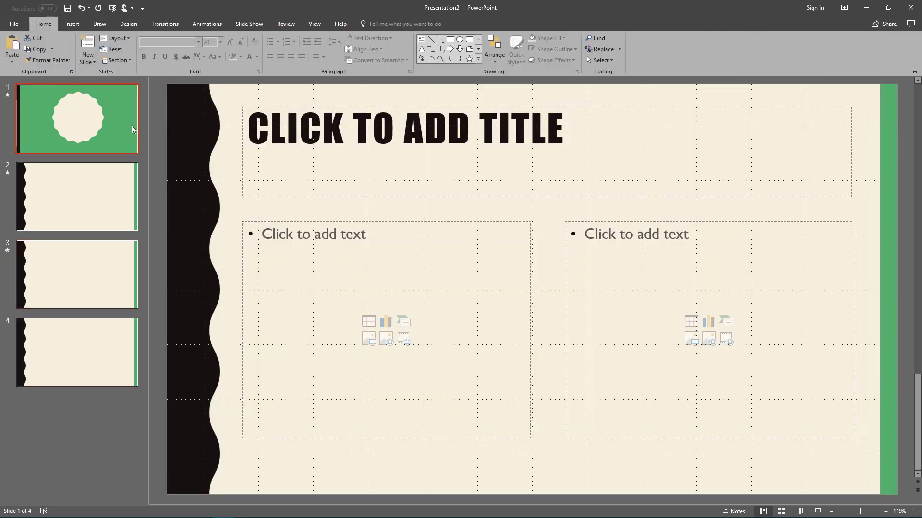
Step: Enter YJKHKJH as the title of slide 1 and give it the Float In animation
{"action": "left_click", "coordinate": [205, 27]}
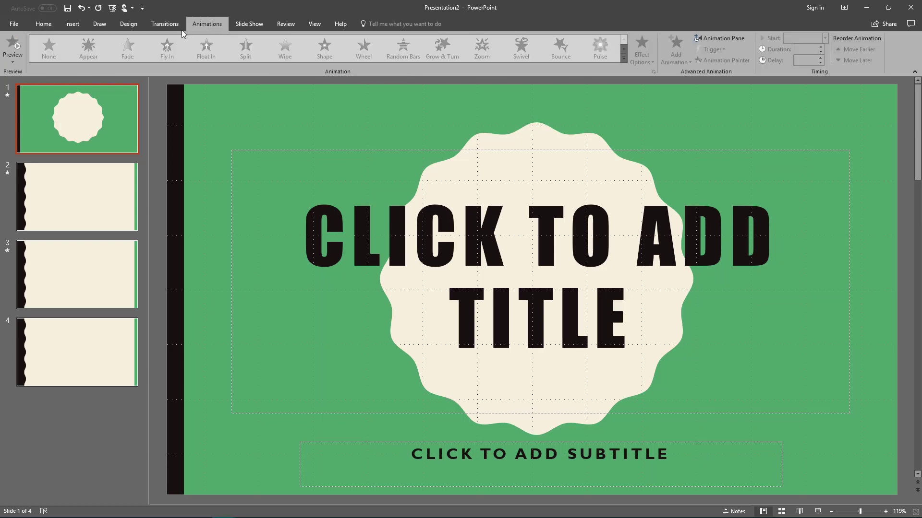
{"action": "left_click", "coordinate": [415, 230]}
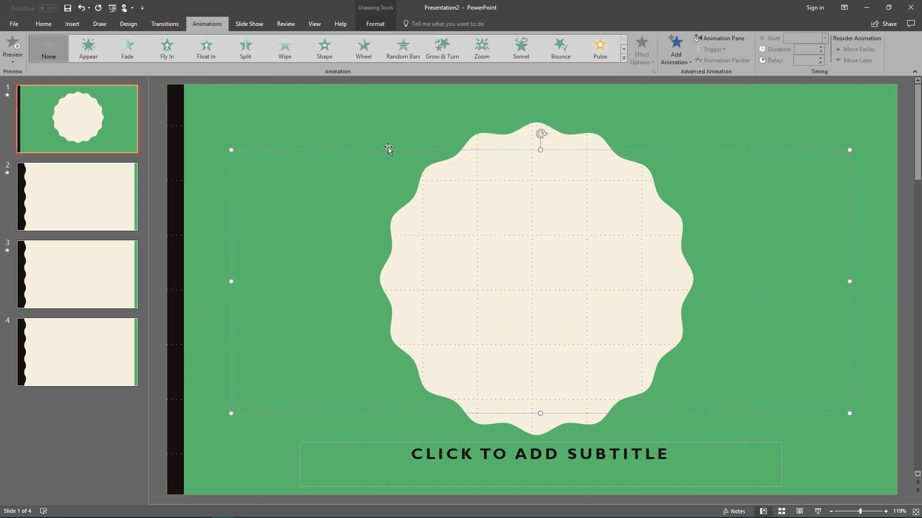
{"action": "type", "text": "YJKHKJH"}
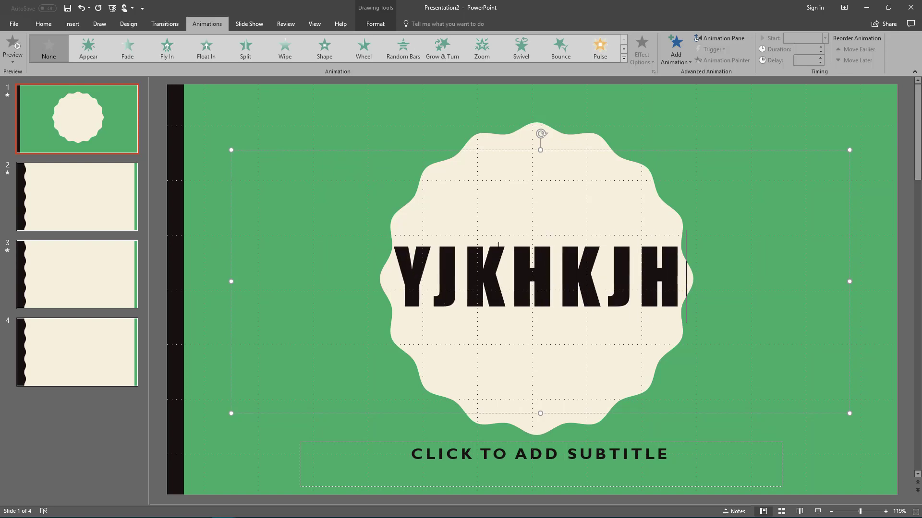
{"action": "left_click", "coordinate": [220, 59]}
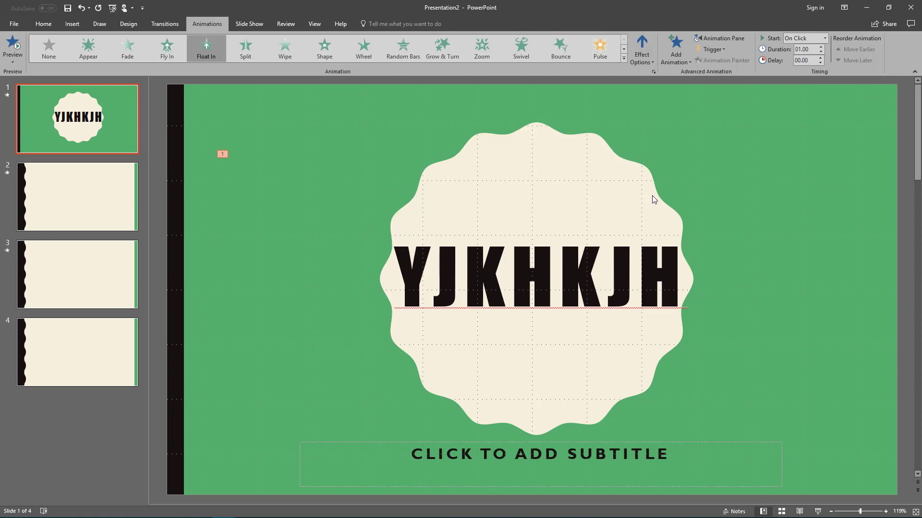
{"action": "left_click", "coordinate": [249, 24]}
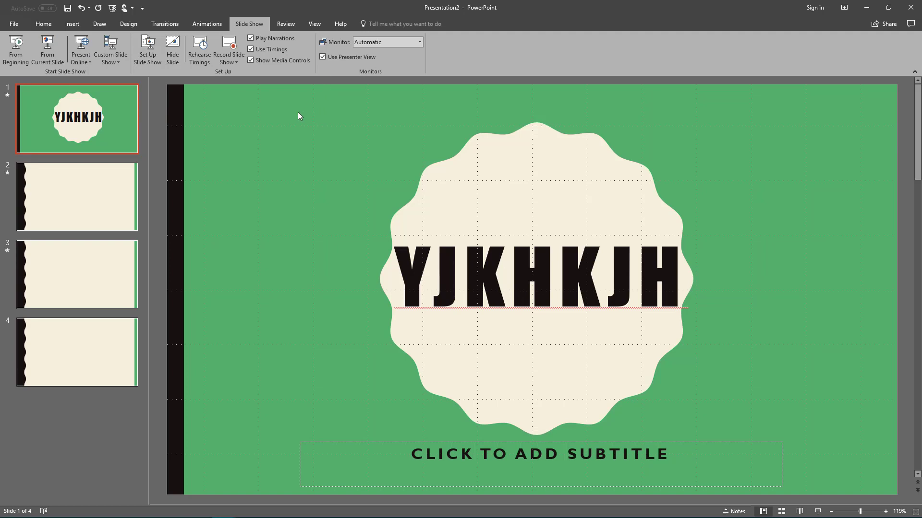
{"action": "left_click", "coordinate": [288, 24]}
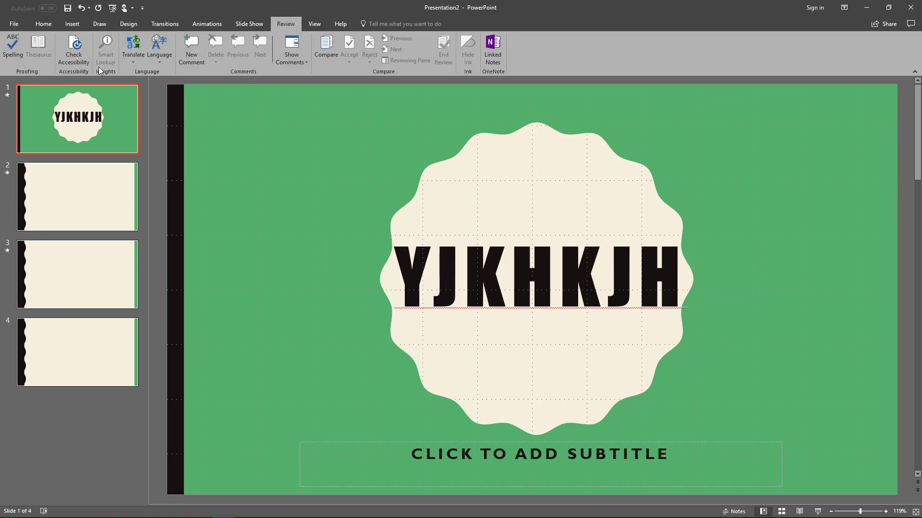
Step: Look at the presentation in Outline View and go through slides 2 to 4 in Slide Sorter view
{"action": "left_click", "coordinate": [315, 24]}
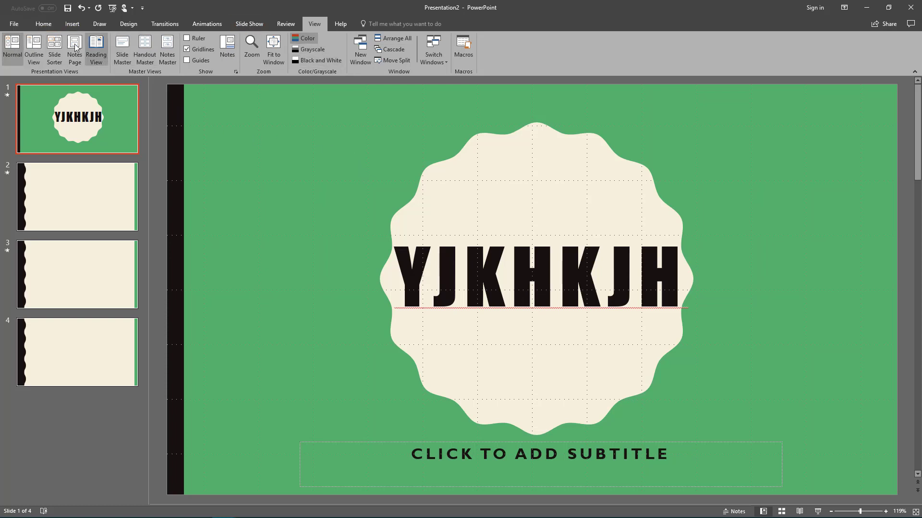
{"action": "left_click", "coordinate": [33, 48]}
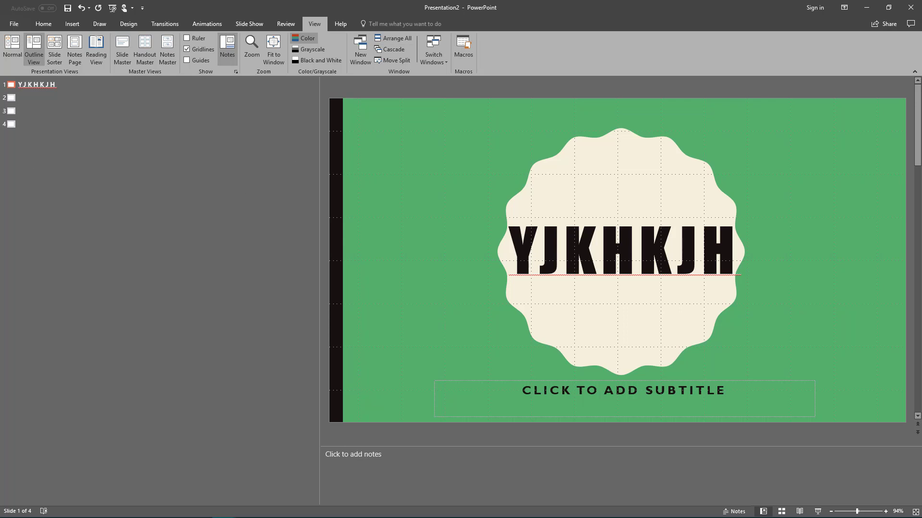
{"action": "left_click", "coordinate": [54, 48]}
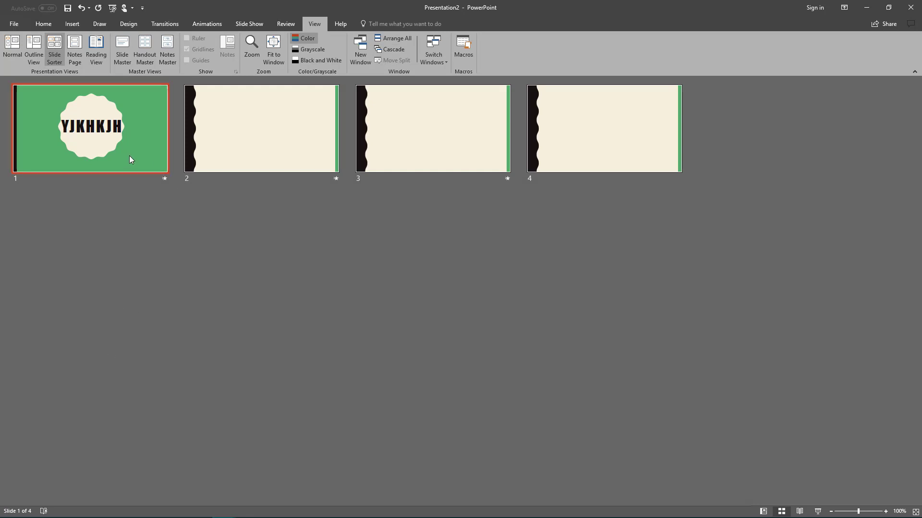
{"action": "left_click", "coordinate": [271, 164]}
{"action": "left_click", "coordinate": [411, 165]}
{"action": "left_click", "coordinate": [565, 157]}
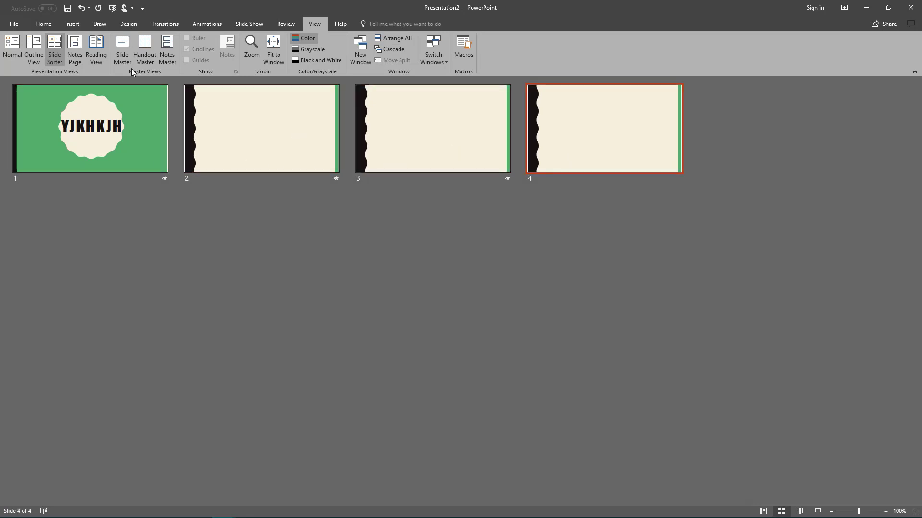
Step: View the notes page of slide 4 and page through the presentation in Reading View before leaving it
{"action": "left_click", "coordinate": [74, 48]}
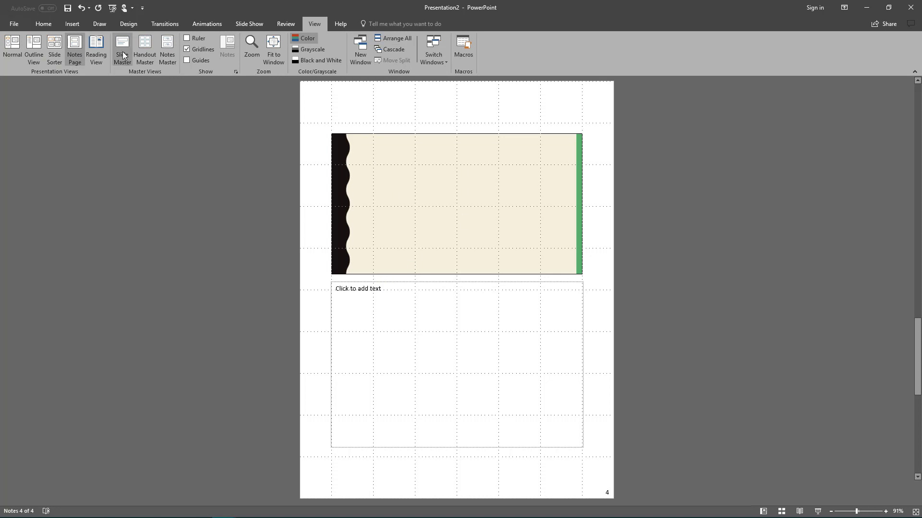
{"action": "left_click", "coordinate": [96, 48]}
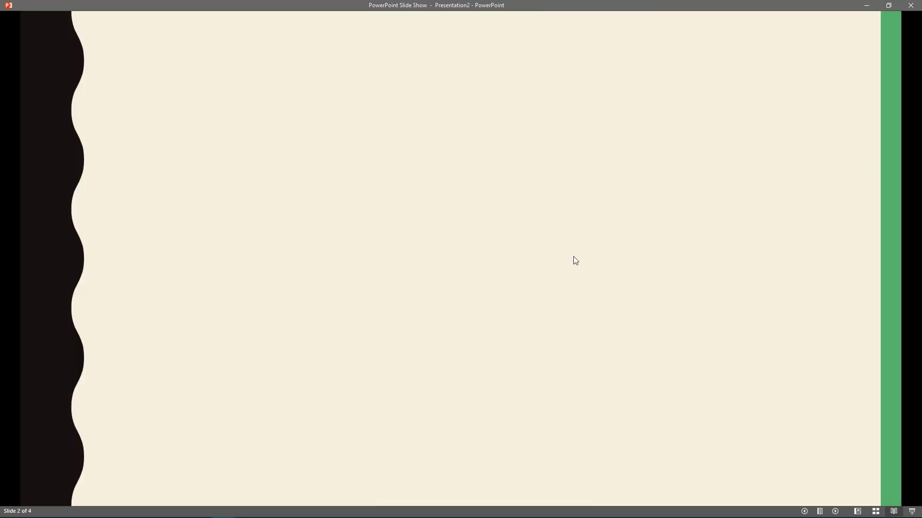
{"action": "left_click", "coordinate": [573, 256]}
{"action": "left_click", "coordinate": [573, 257]}
{"action": "key", "text": "Escape"}
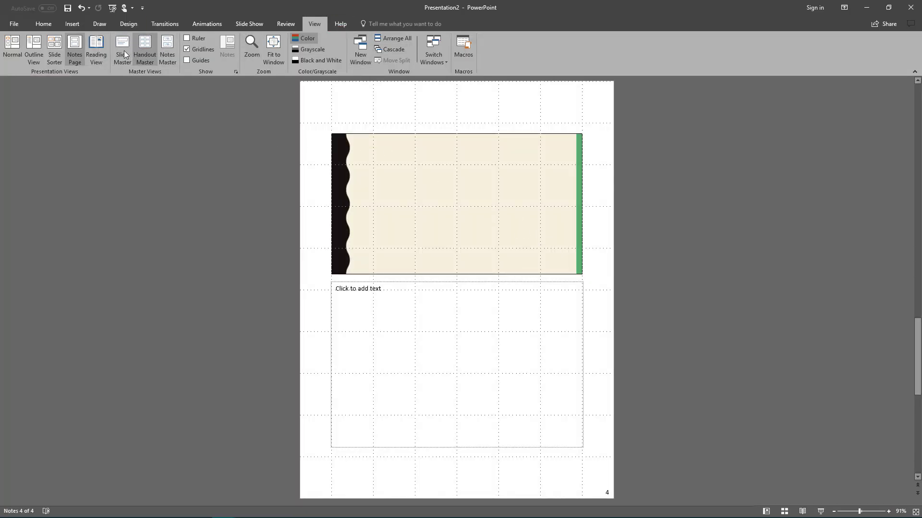
Step: Return to Normal view and show the ruler around the slide
{"action": "left_click", "coordinate": [13, 48]}
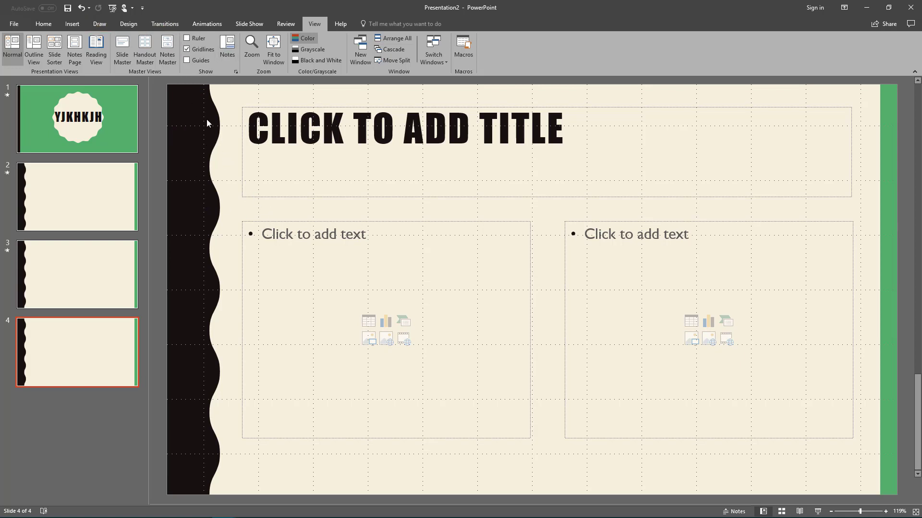
{"action": "left_click", "coordinate": [189, 38]}
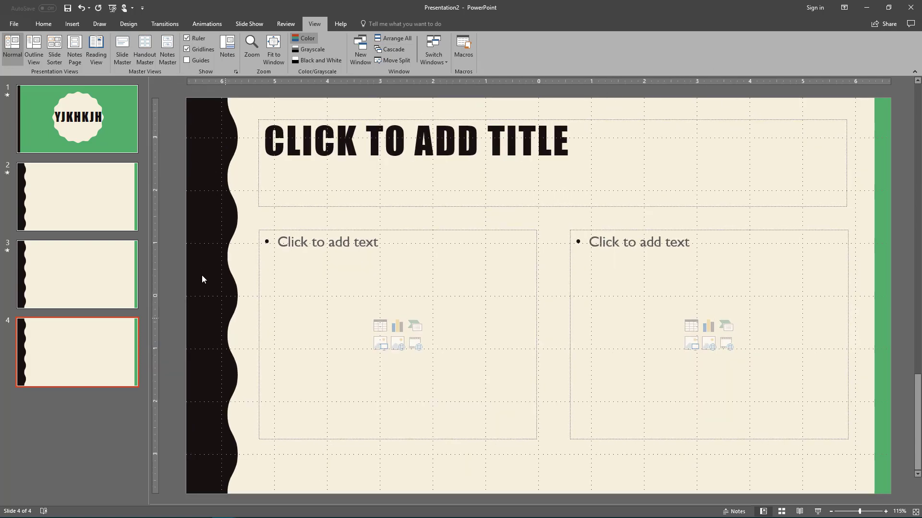
Step: Show the guides on the slide, then preview the presentation in grayscale and return to the color view
{"action": "left_click", "coordinate": [188, 60]}
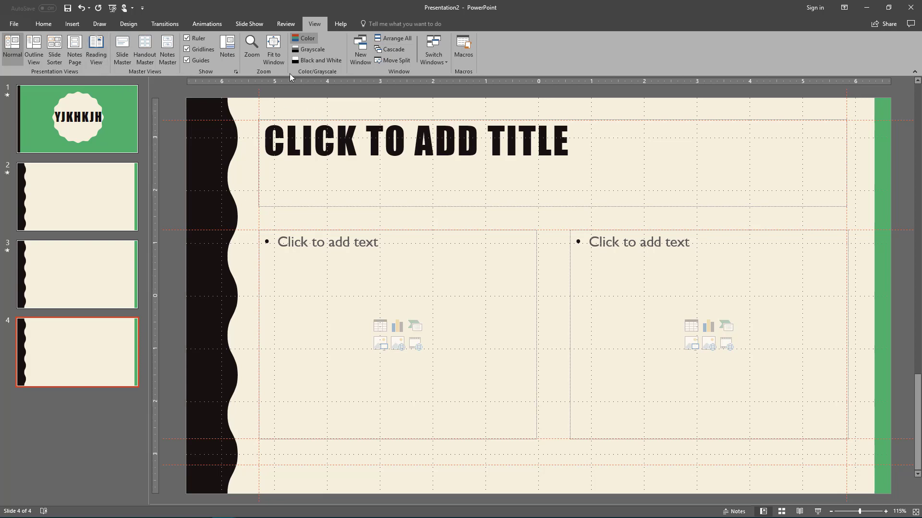
{"action": "left_click", "coordinate": [310, 50]}
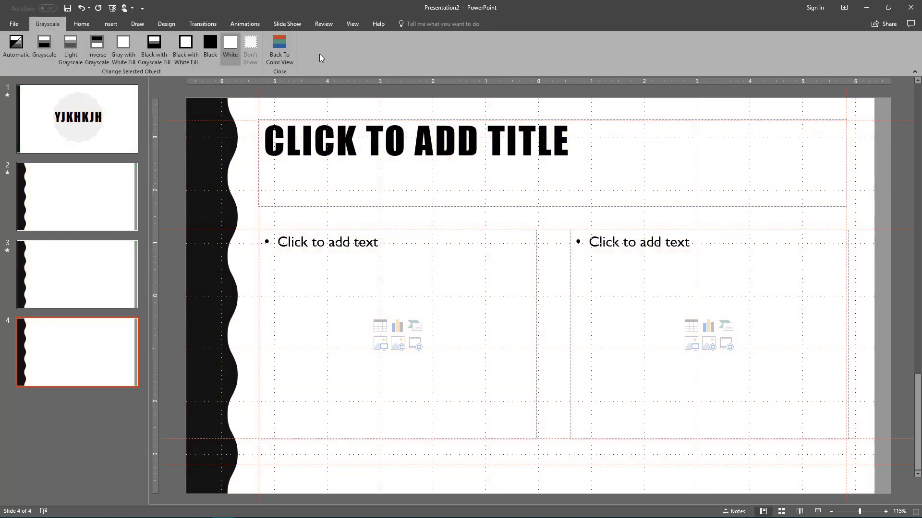
{"action": "left_click", "coordinate": [198, 46]}
{"action": "left_click", "coordinate": [271, 46]}
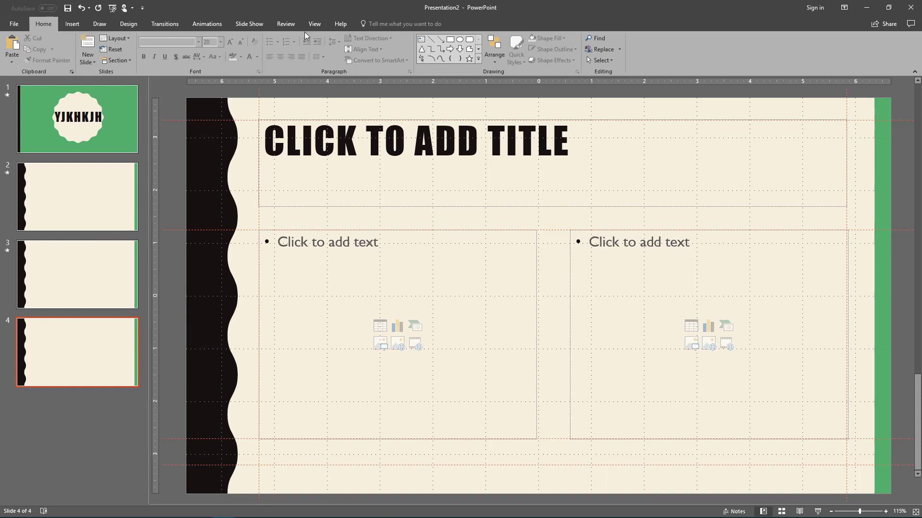
Step: Open an enlarged notes pane below slide 1 and enter the speaker note "This where you can"
{"action": "left_click", "coordinate": [99, 120]}
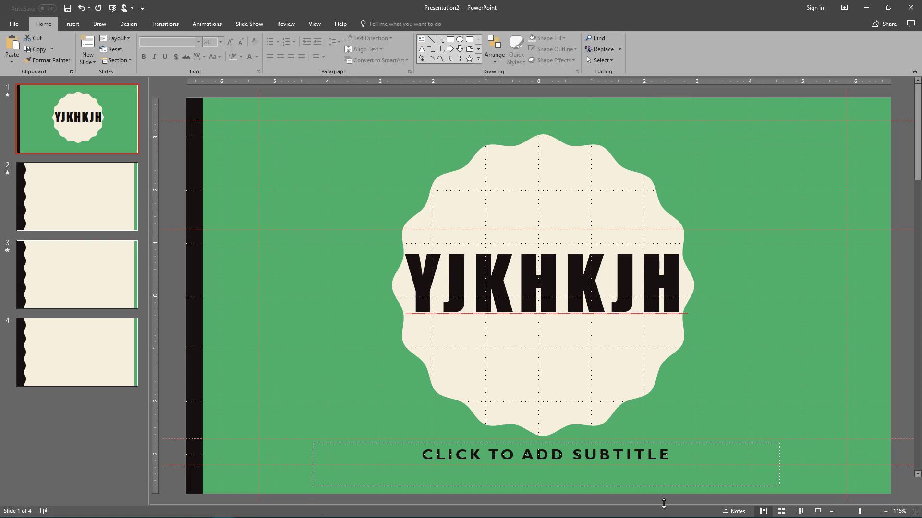
{"action": "left_click_drag", "start_coordinate": [663, 503], "coordinate": [650, 327]}
{"action": "left_click_drag", "start_coordinate": [650, 448], "coordinate": [673, 516]}
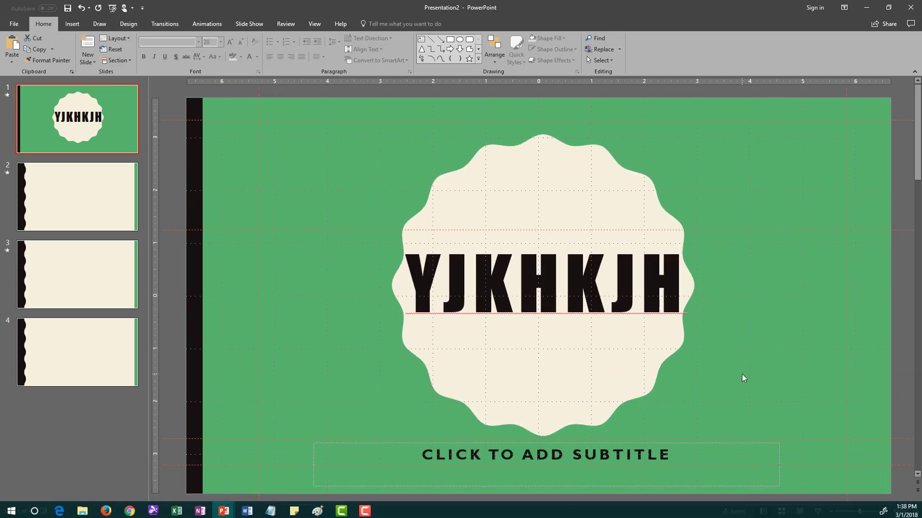
{"action": "left_click", "coordinate": [734, 511]}
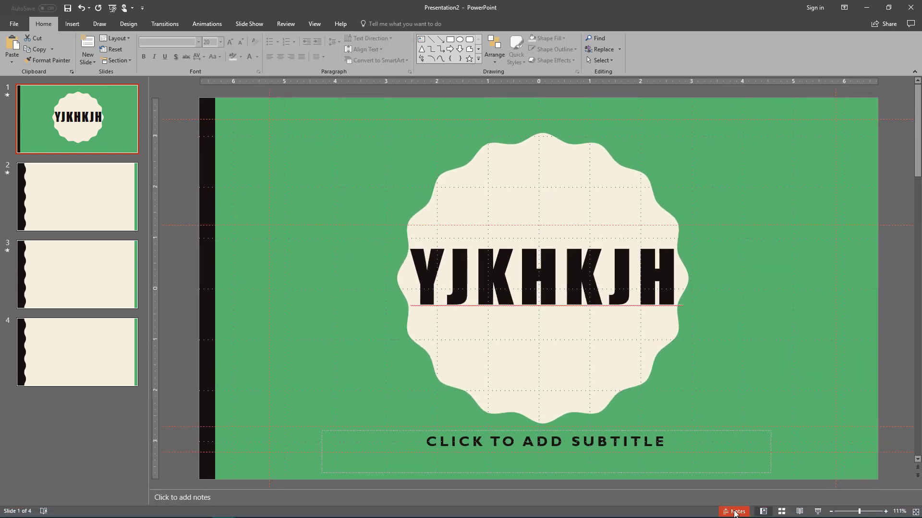
{"action": "left_click_drag", "start_coordinate": [592, 488], "coordinate": [624, 303]}
{"action": "left_click", "coordinate": [342, 385]}
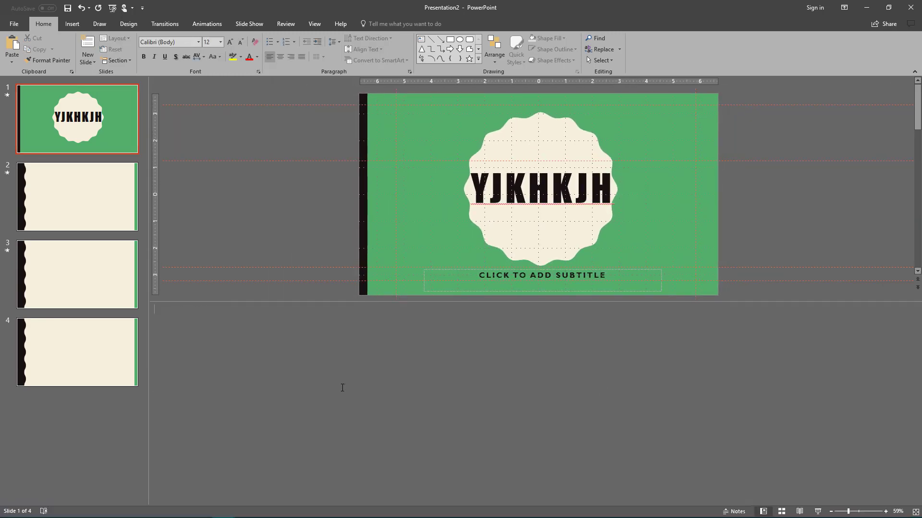
{"action": "type", "text": "This where you can"}
{"action": "left_click", "coordinate": [74, 117]}
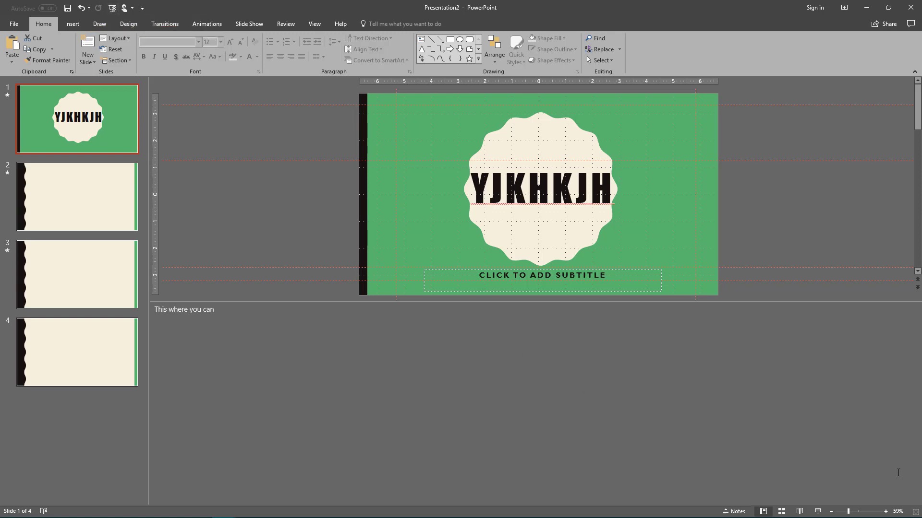
{"action": "left_click", "coordinate": [824, 457]}
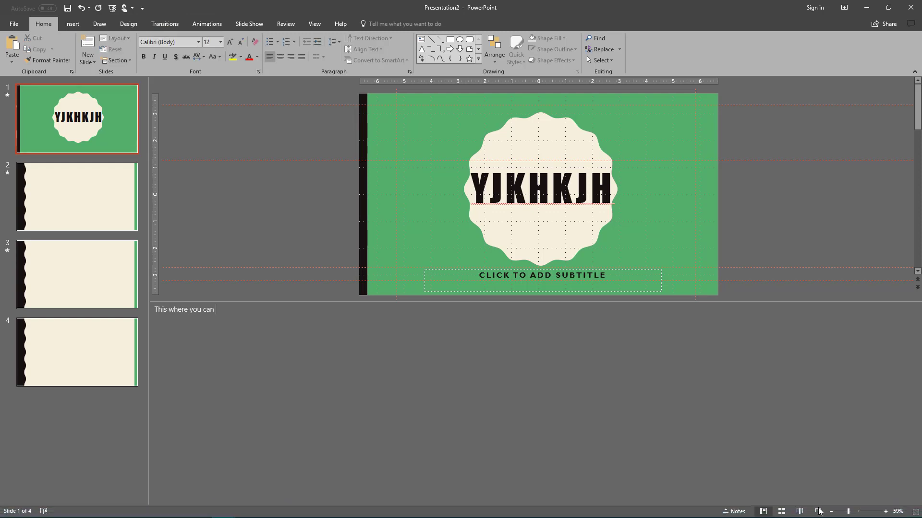
Step: Play the slide show from slide 3, leave it, and go through slides 1 to 3 in Normal view
{"action": "left_click", "coordinate": [97, 296]}
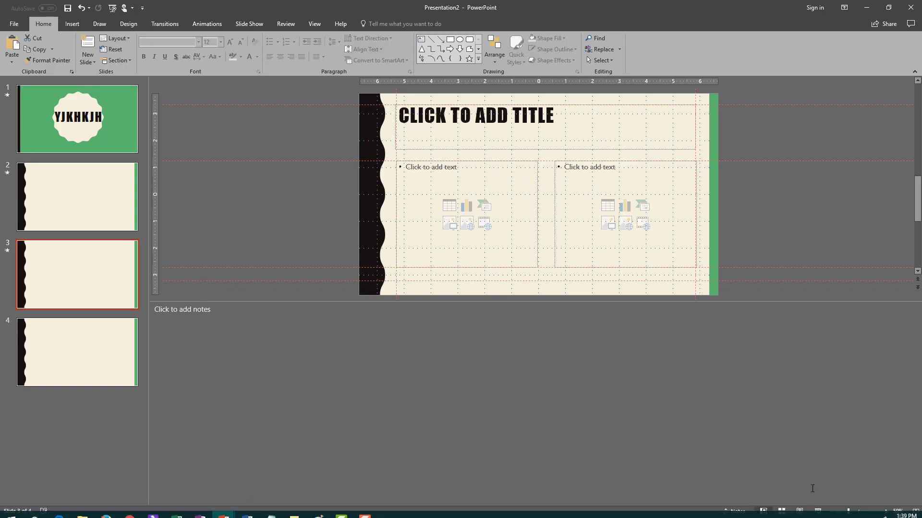
{"action": "left_click", "coordinate": [818, 513]}
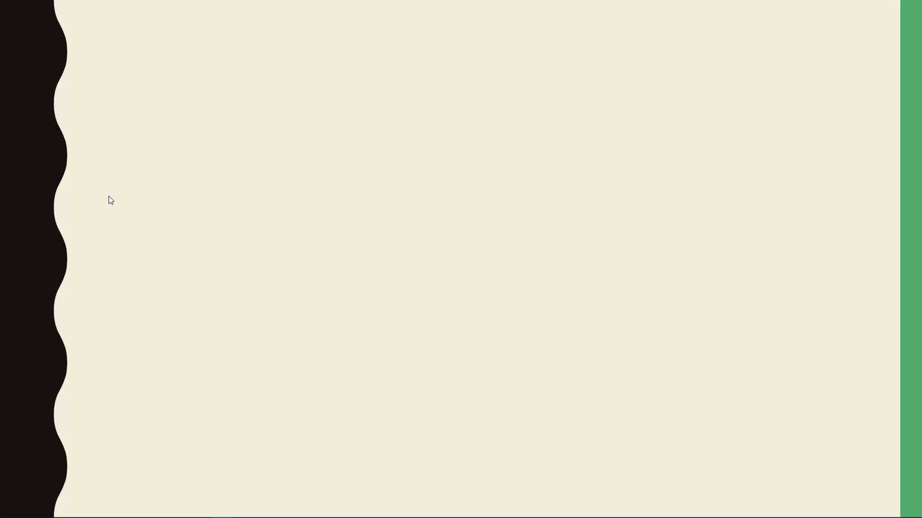
{"action": "key", "text": "Escape"}
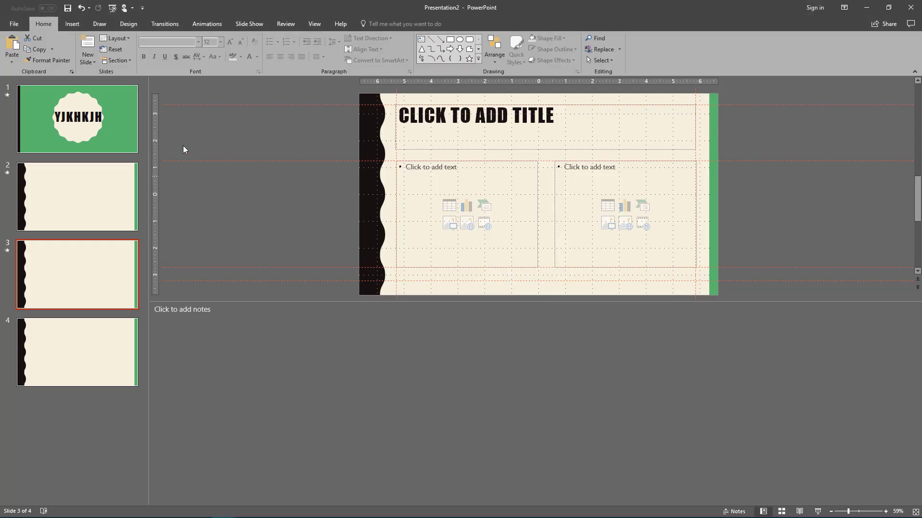
{"action": "left_click", "coordinate": [116, 120]}
{"action": "left_click", "coordinate": [94, 210]}
{"action": "left_click", "coordinate": [113, 294]}
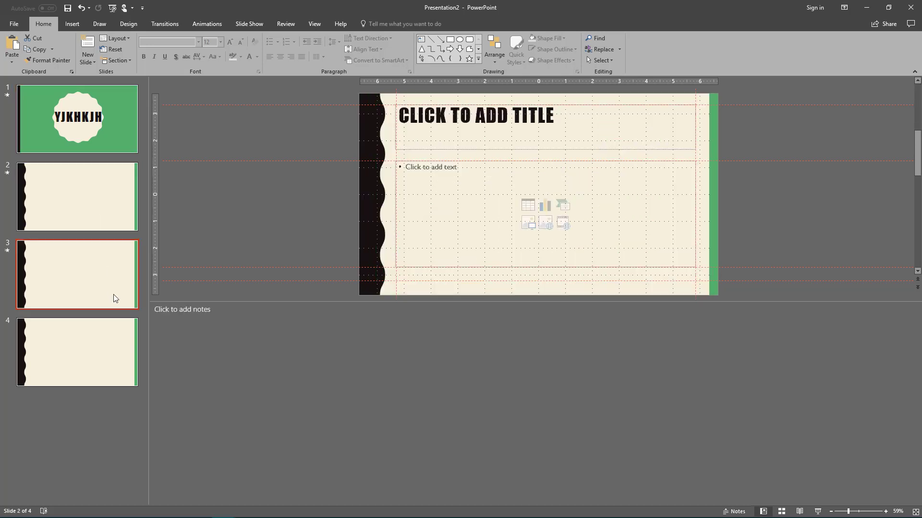
Step: Play the slide show from the beginning, move the Presenter View window to the other display, and end the show
{"action": "left_click", "coordinate": [112, 8]}
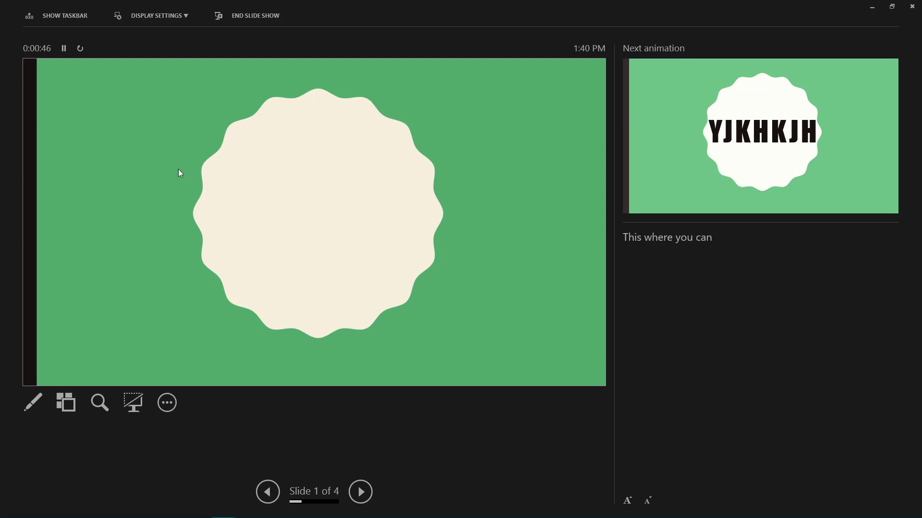
{"action": "left_click", "coordinate": [892, 6]}
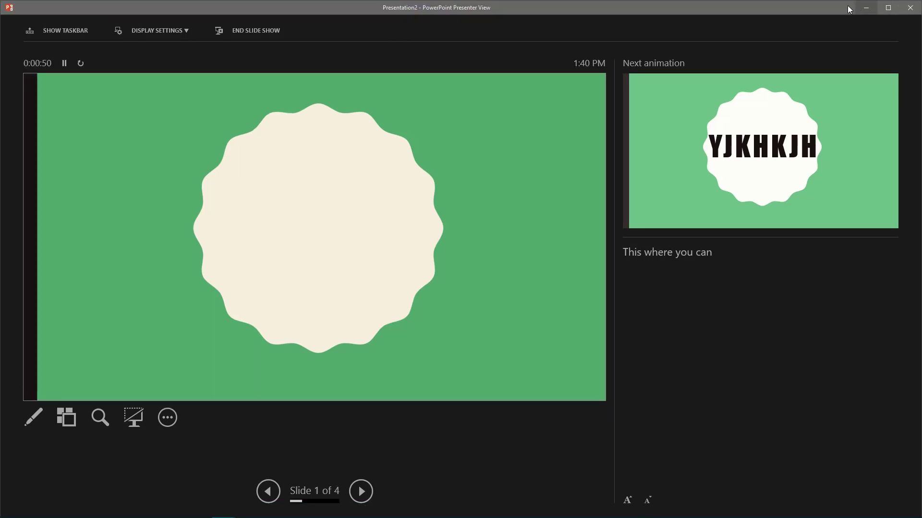
{"action": "left_click_drag", "start_coordinate": [777, 7], "coordinate": [0, 88]}
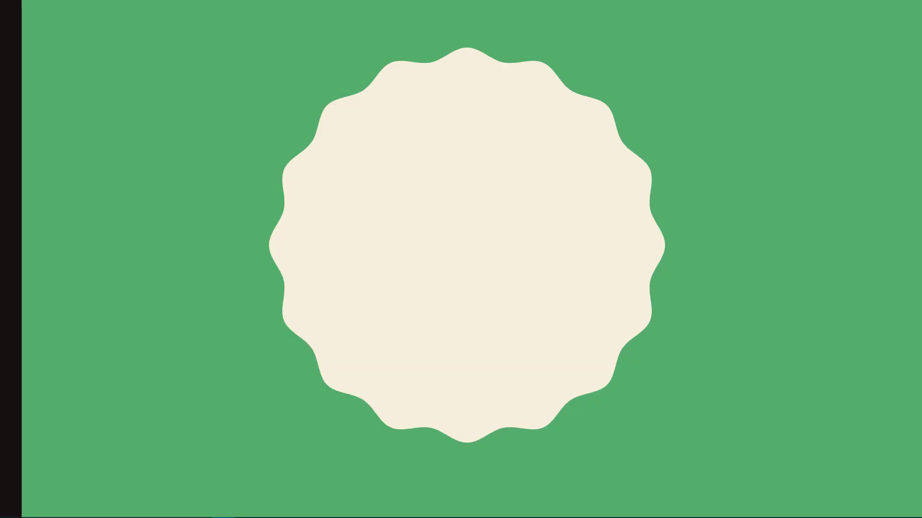
{"action": "key", "text": "Escape"}
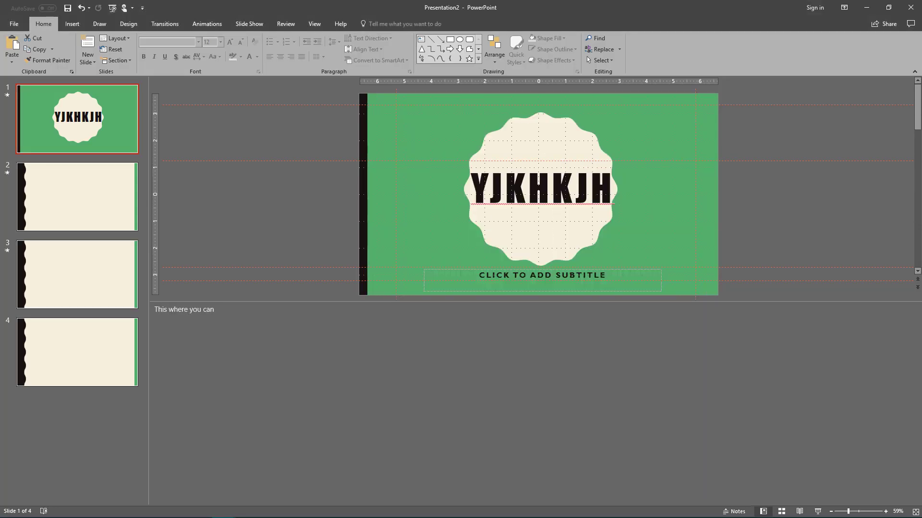